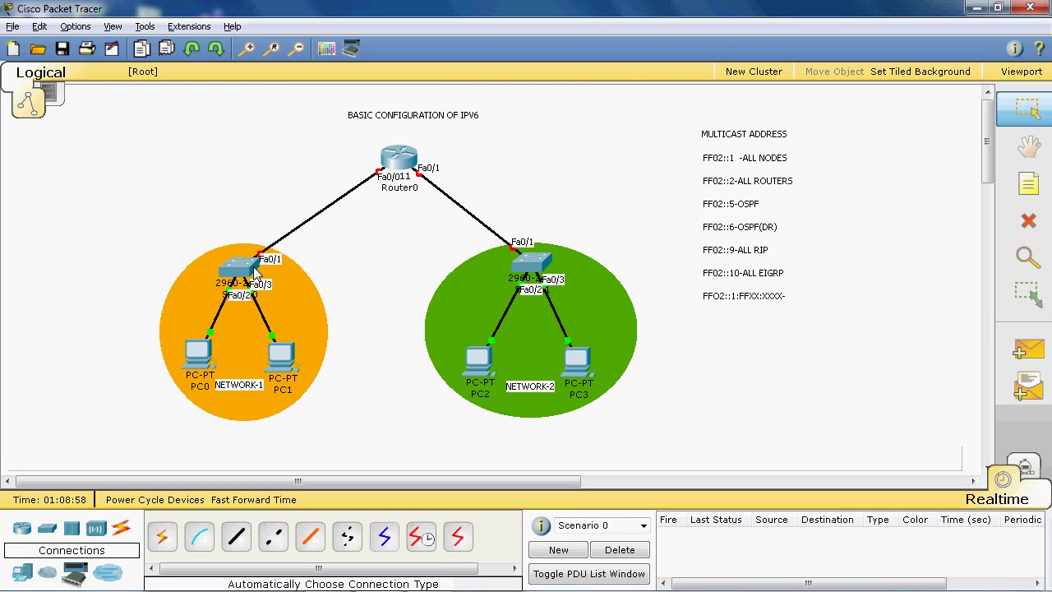
- Pick the Place Note tool from the right-hand toolbar
mouse_move(248, 268)
- Add the note 2001:1111:2222:X::/64 at the canvas top-left and shift it slightly right
left_click(96, 136)
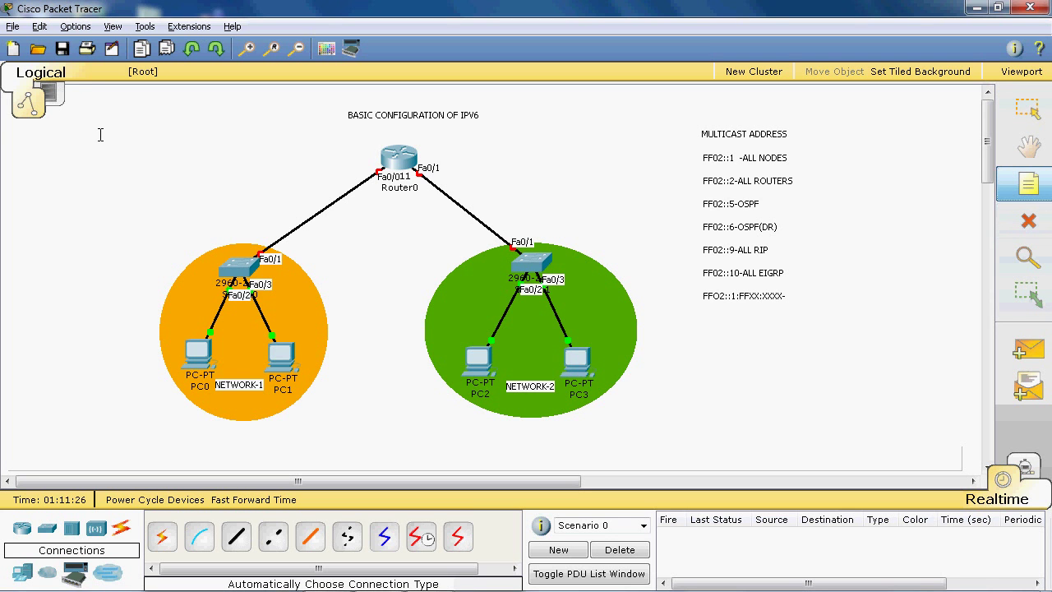
type("2")
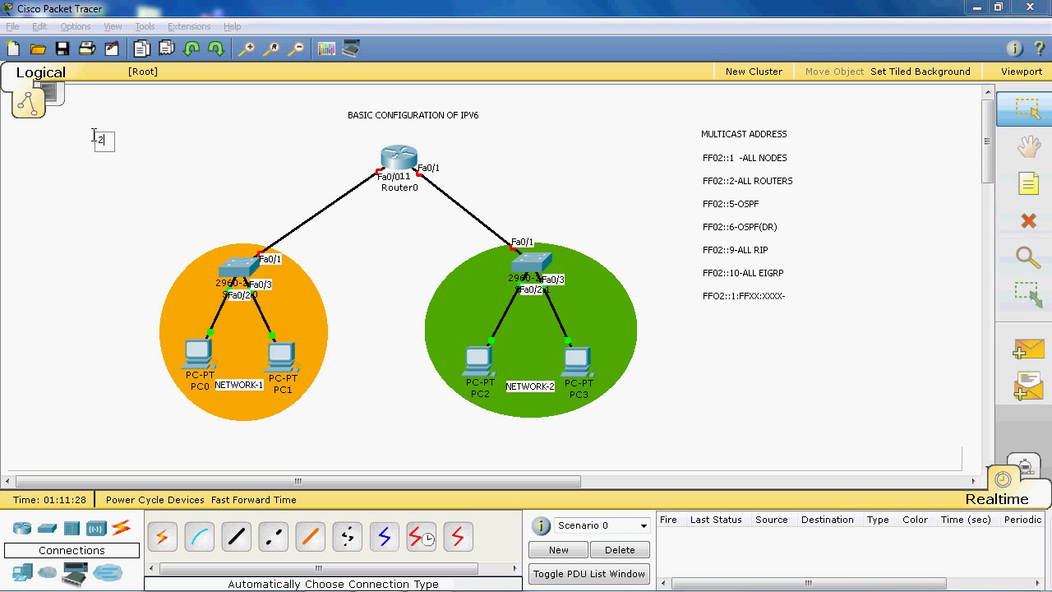
type("001:1111:2222")
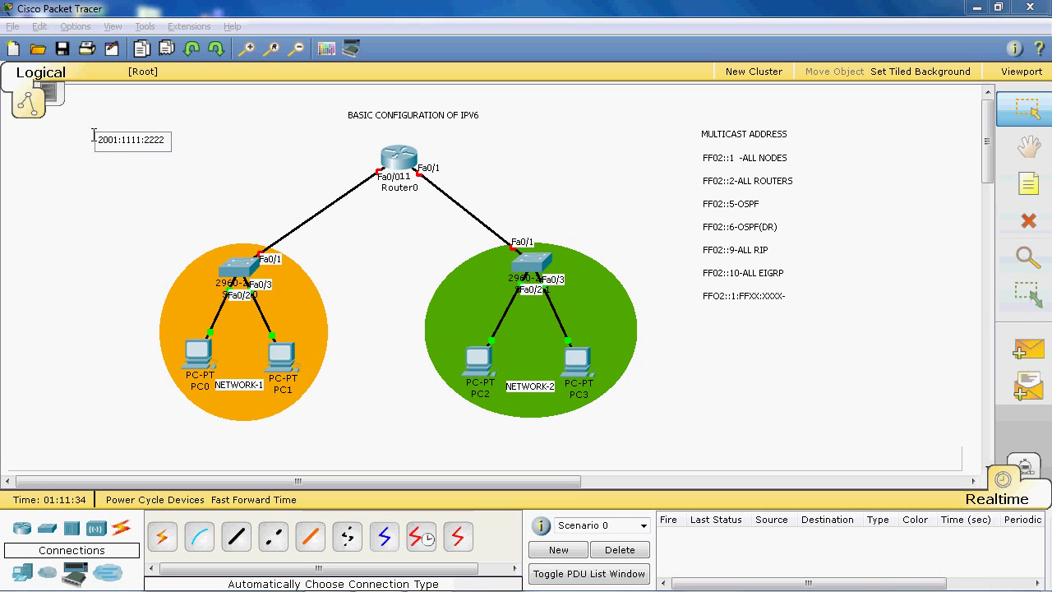
type(":3333::")
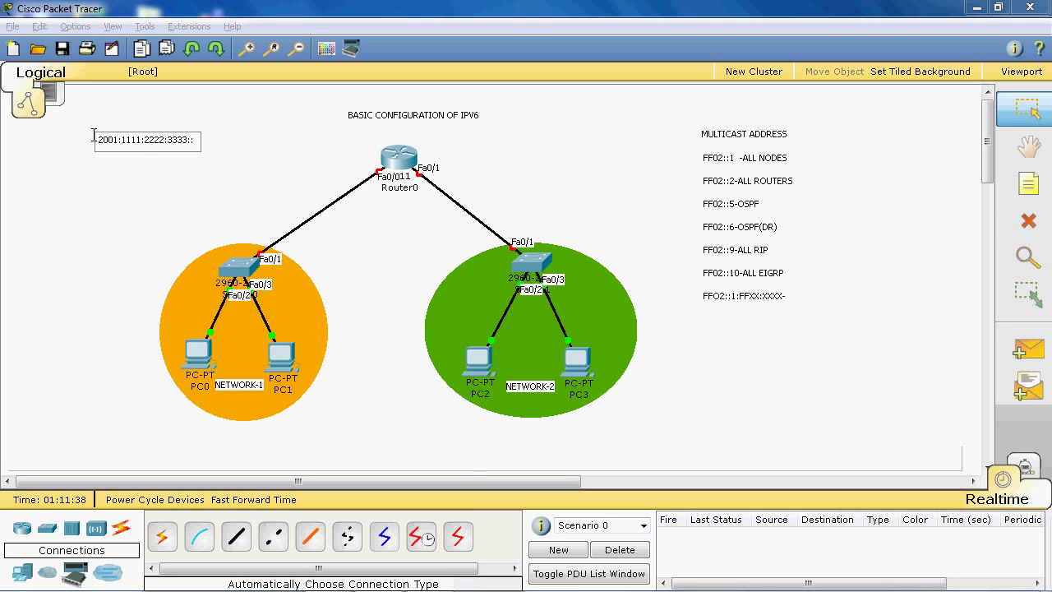
key("BackSpace")
key("BackSpace")
key("BackSpace")
key("BackSpace")
key("BackSpace")
key("BackSpace")
type("X::/64")
left_click(174, 186)
left_click_drag(148, 144, 197, 142)
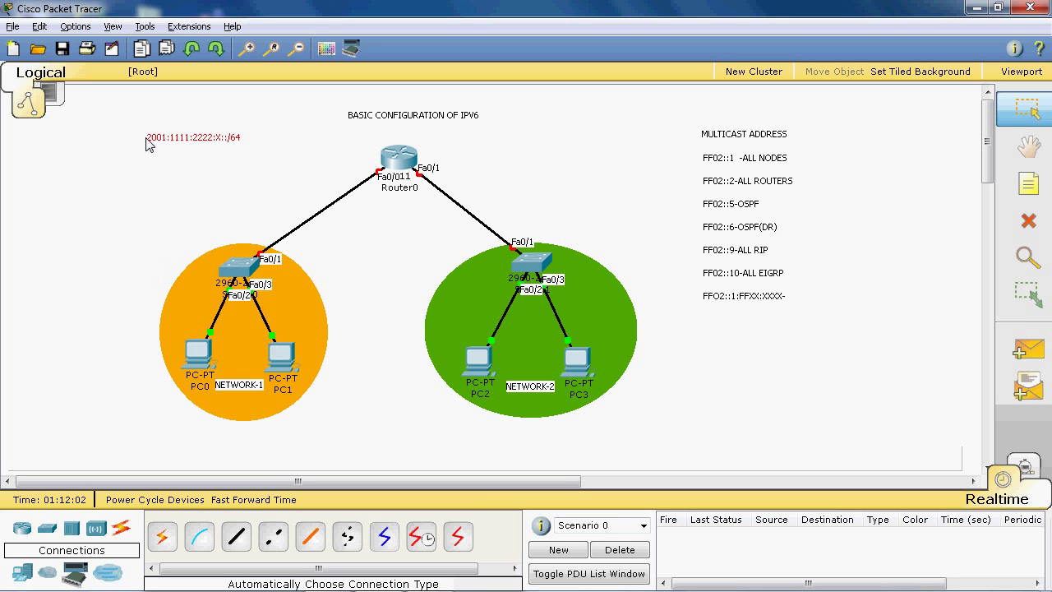
left_click_drag(141, 131, 302, 160)
mouse_move(308, 384)
- Place notes 10 and 20 beside the Router0 links to NETWORK-1 and NETWORK-2
left_click(1028, 184)
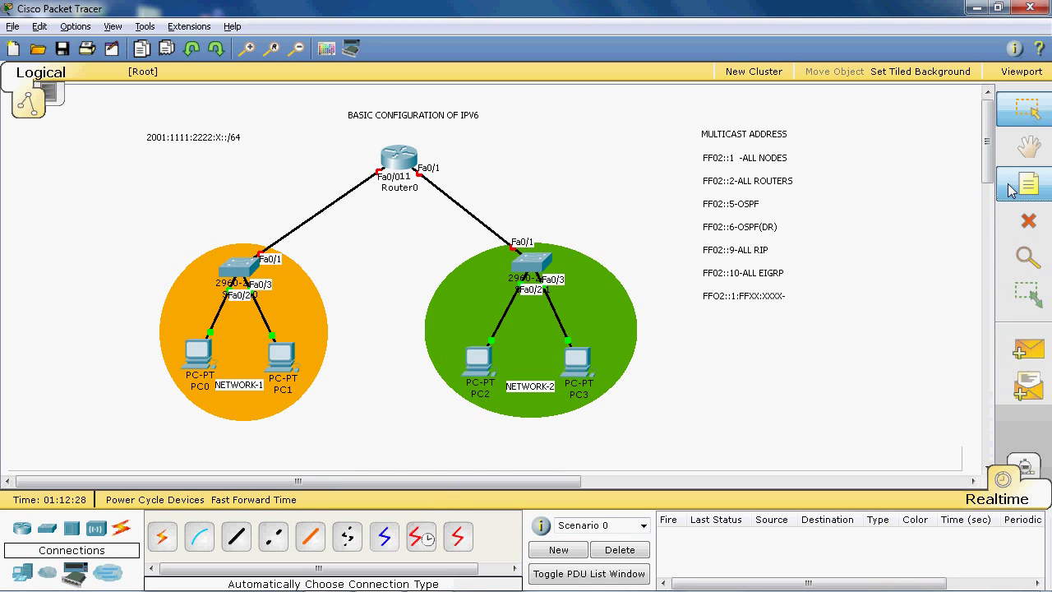
left_click(294, 197)
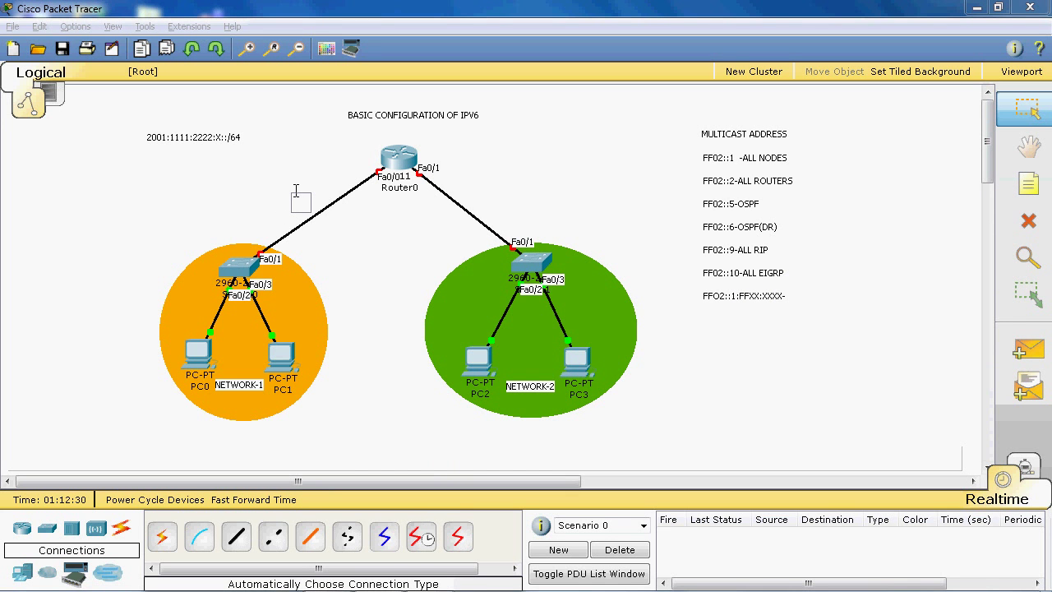
type("10")
left_click(493, 161)
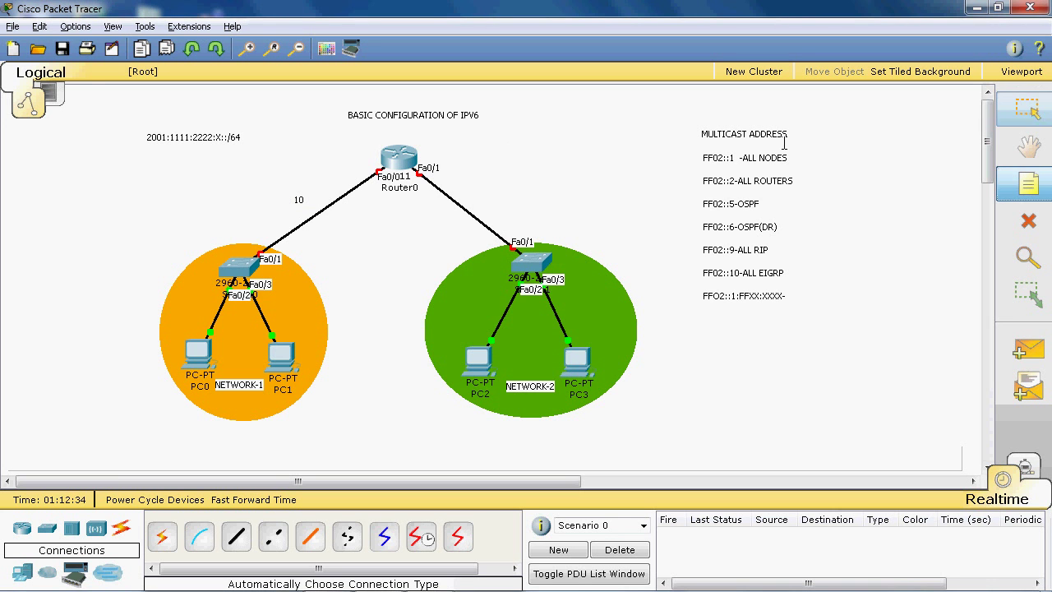
left_click(489, 206)
type("20")
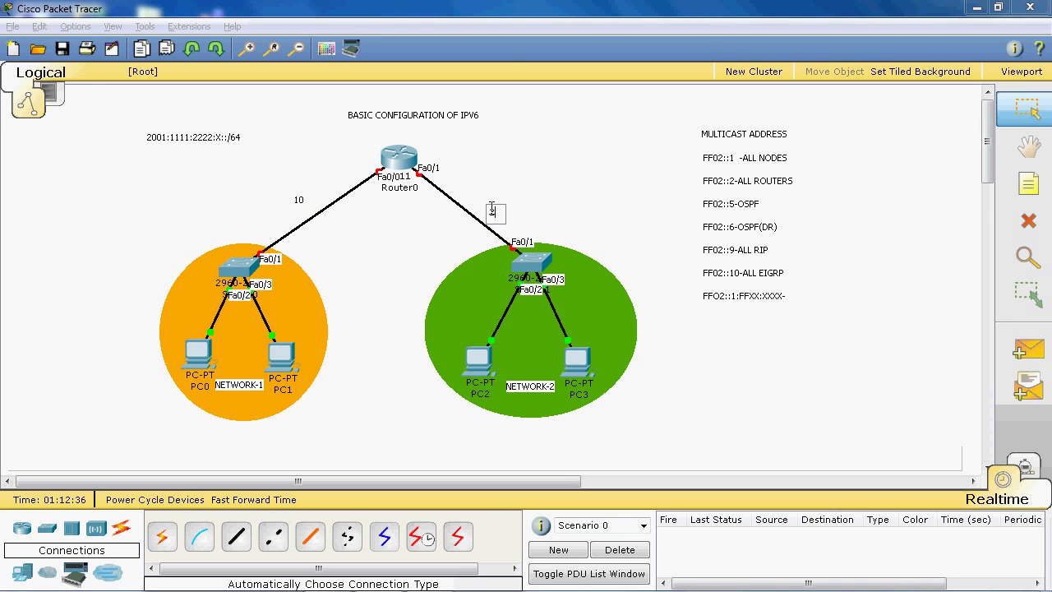
left_click(592, 216)
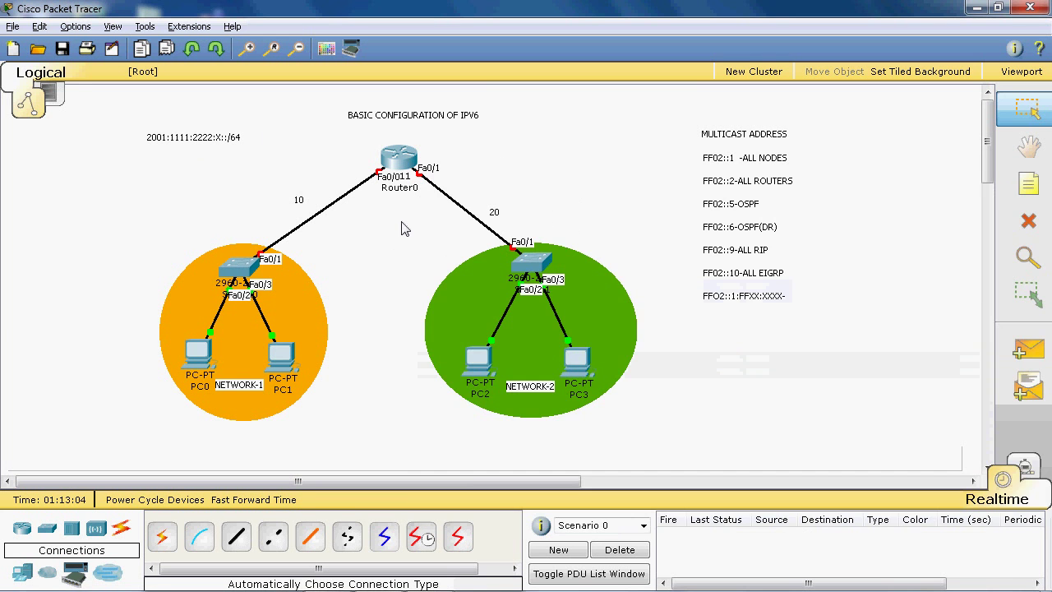
- Open Router0's CLI and answer no to the initial configuration dialog
left_click(398, 158)
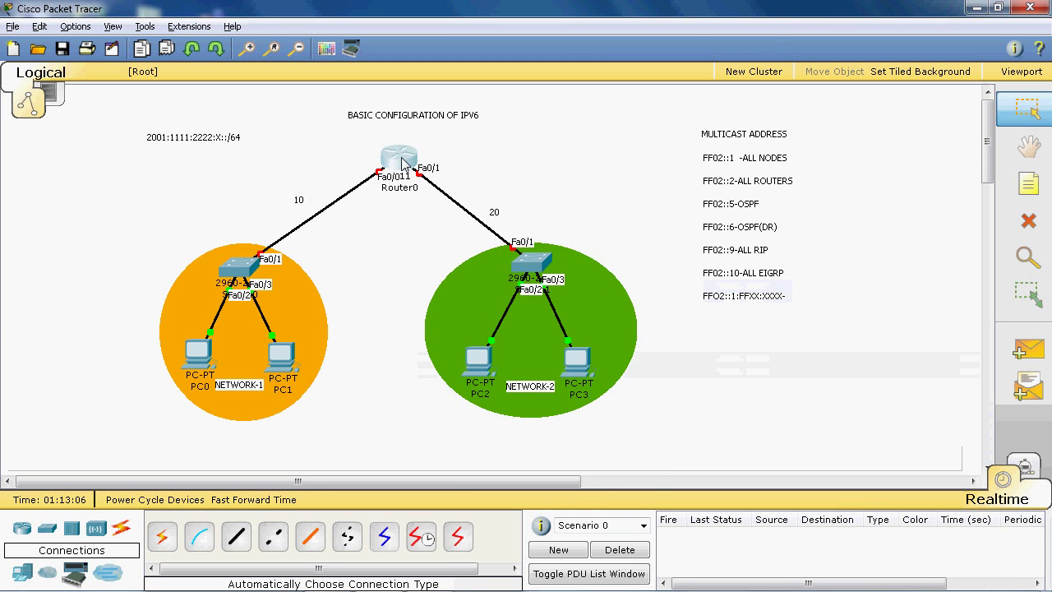
left_click(263, 159)
type("no")
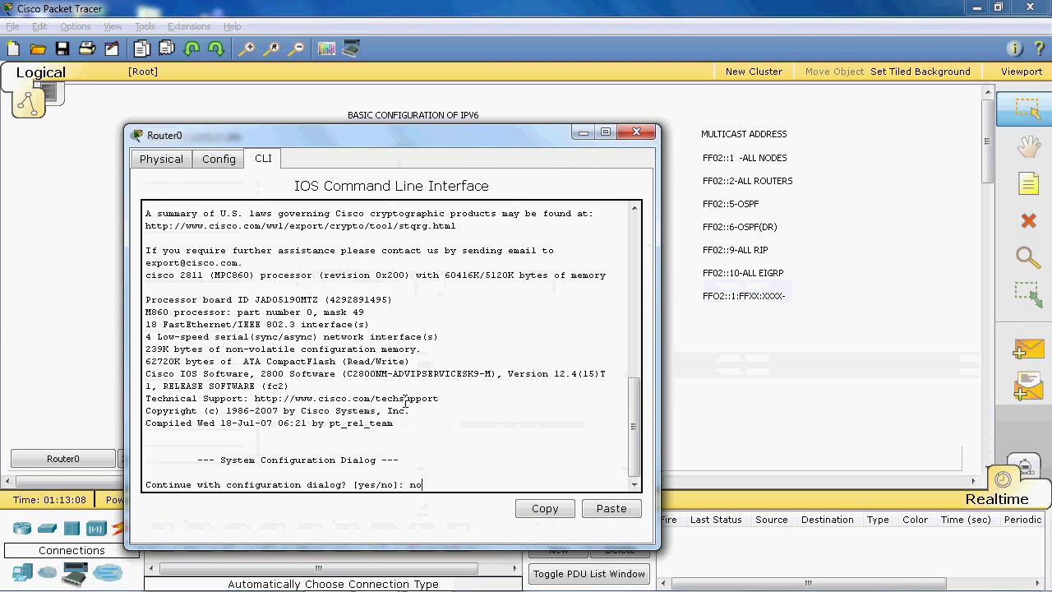
key("Return")
- Bring FastEthernet0/0 up using en, conf t, int fa0/0 and no shut
key("Return")
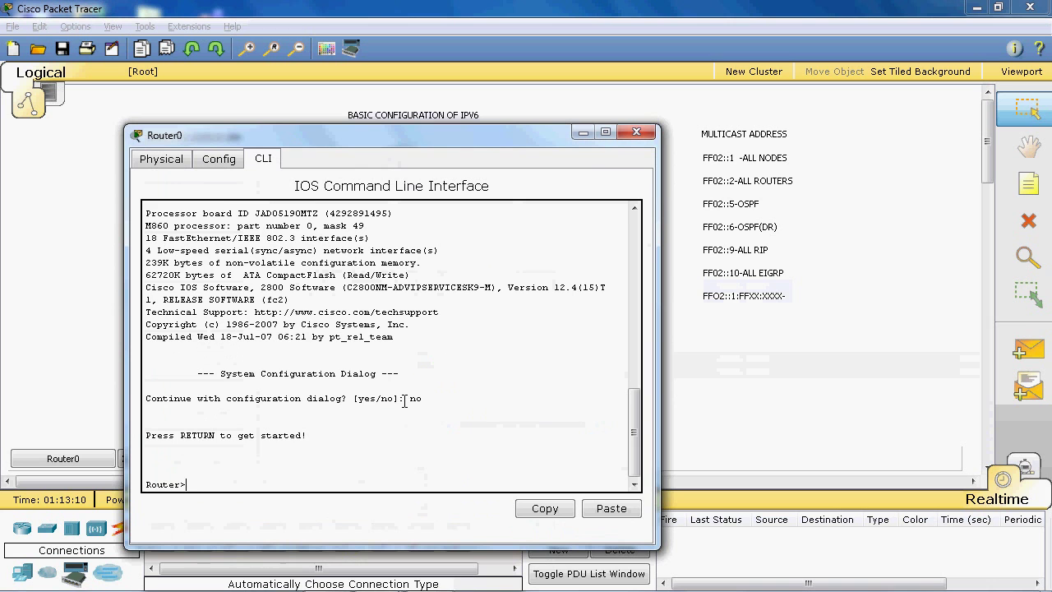
type("en")
key("Return")
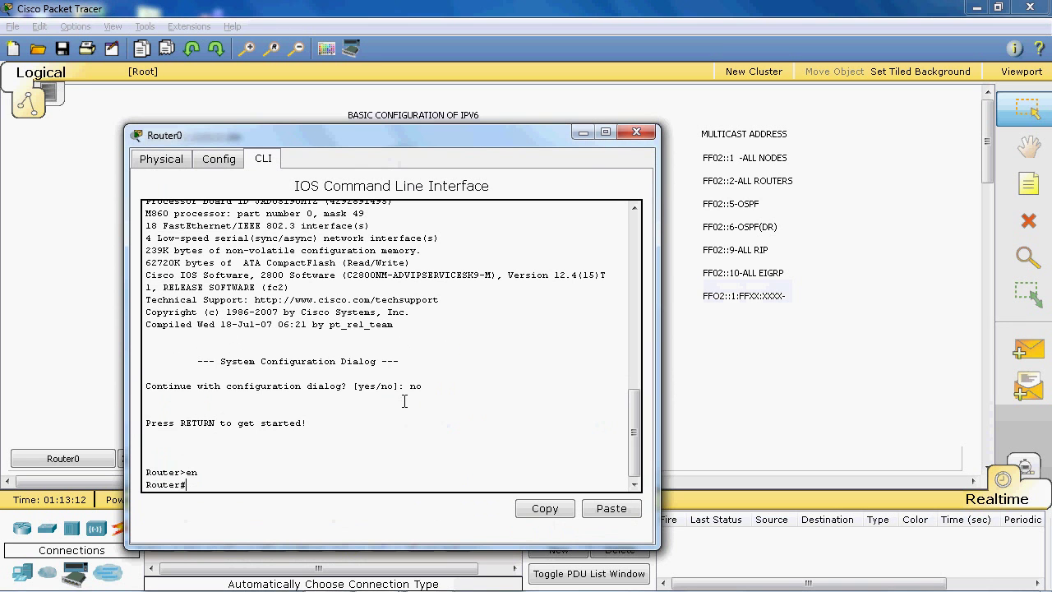
type("conf t")
key("Return")
type("int")
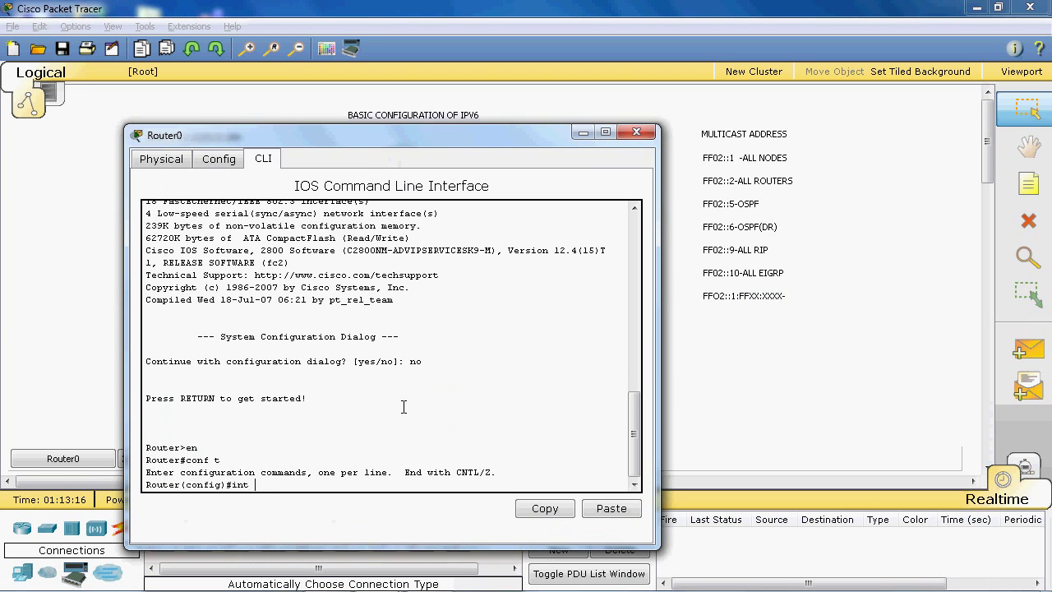
type(" fa0/0")
key("Return")
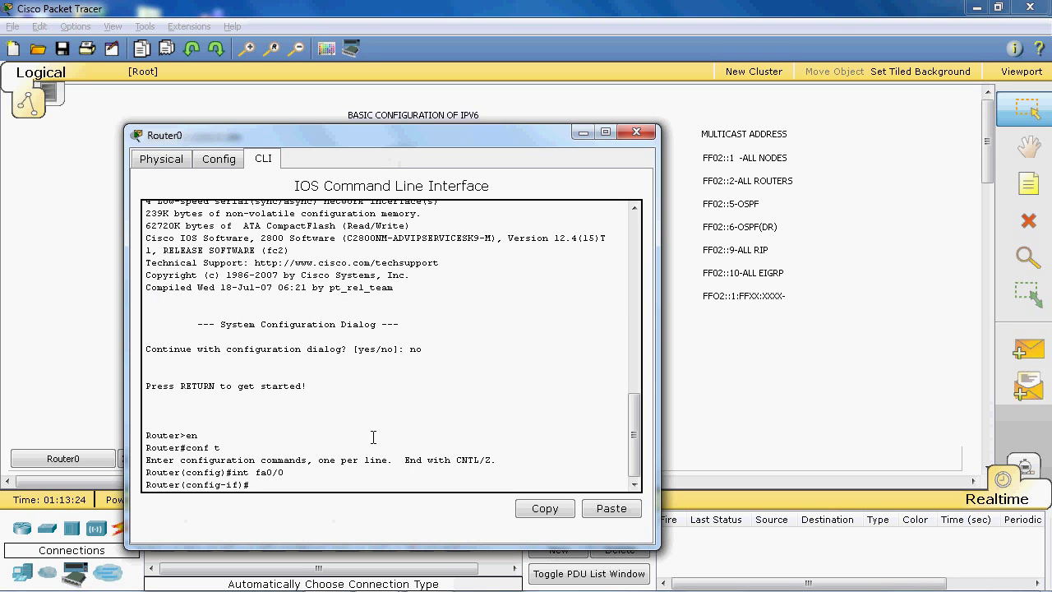
type("no shut")
key("Return")
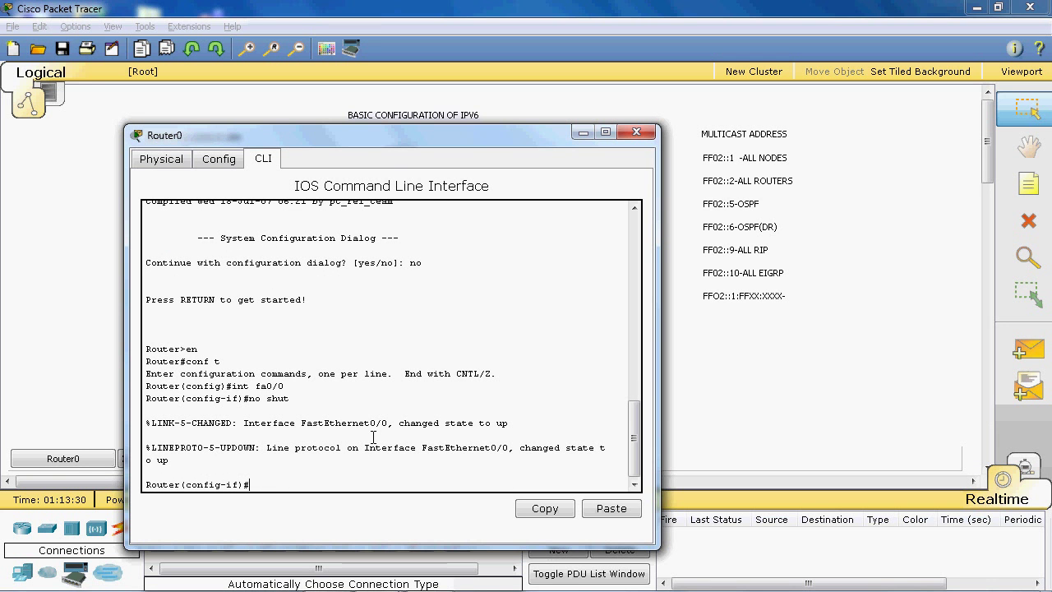
- Begin entering an ipv6 address 2001:111…2222::0:/64 on FastEthernet0/0
type("ipv6 add")
key("Tab")
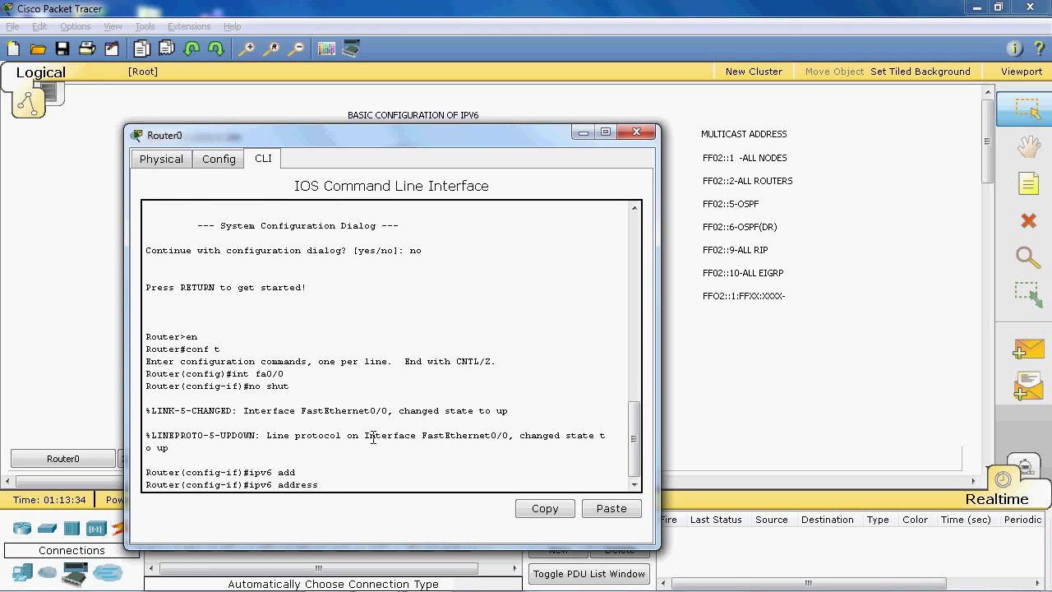
type("2001:1111:")
left_click_drag(360, 141, 392, 116)
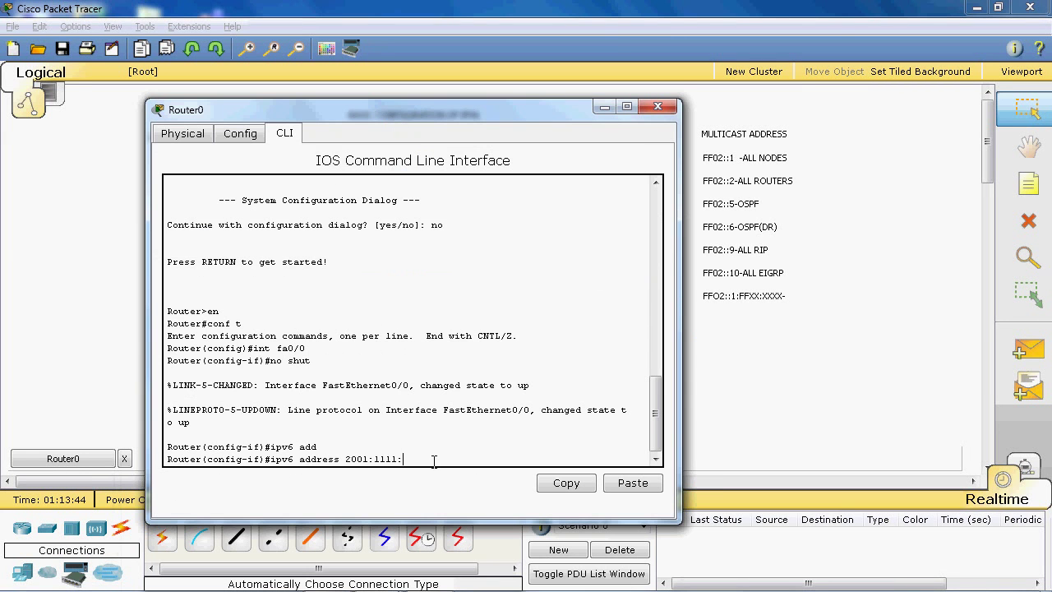
type("2222::0")
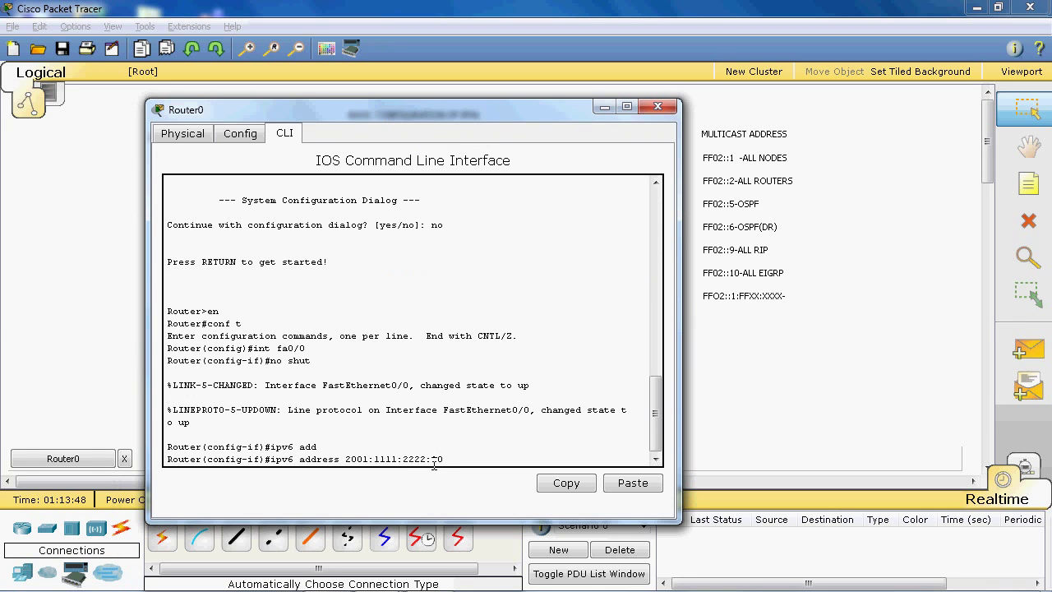